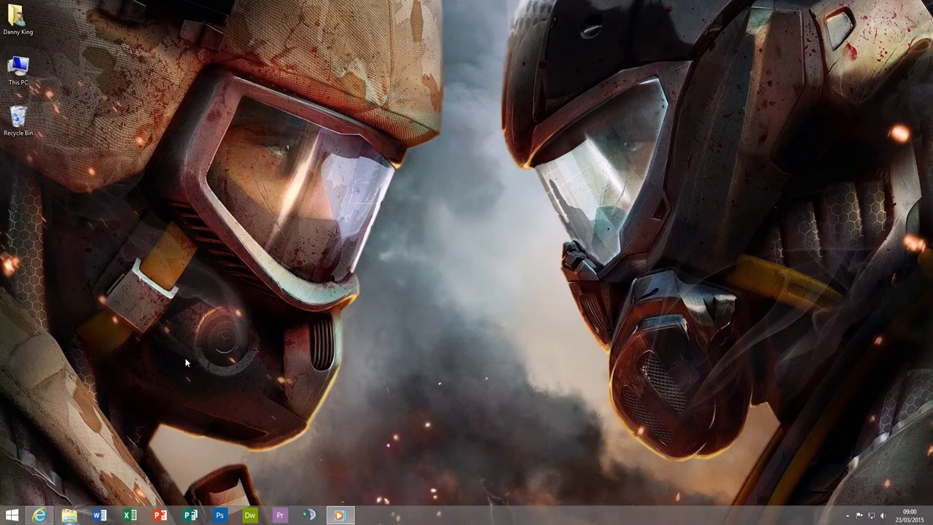
Launch the NVIDIA Control Panel from the desktop and compare the Samsung, HDTV and Acer colour values
right_click(369, 241)
left_click(405, 319)
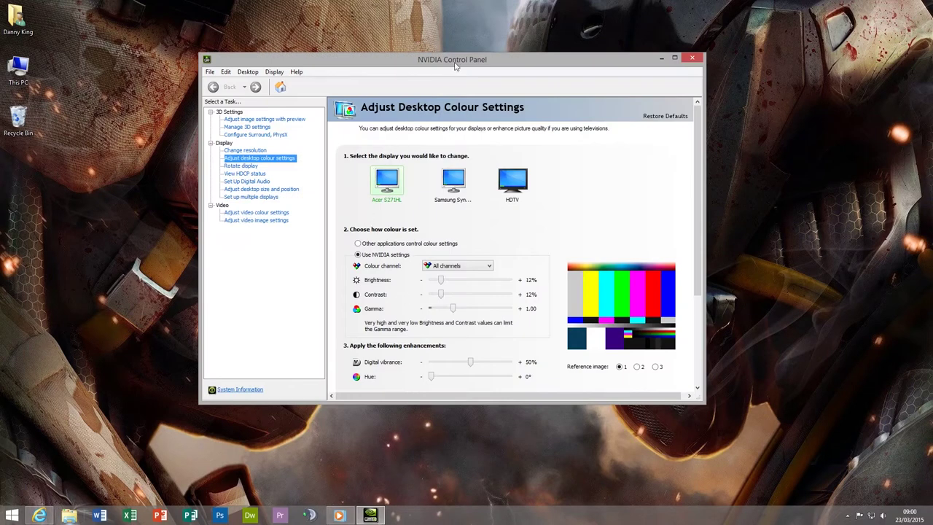
left_click_drag(455, 66, 463, 68)
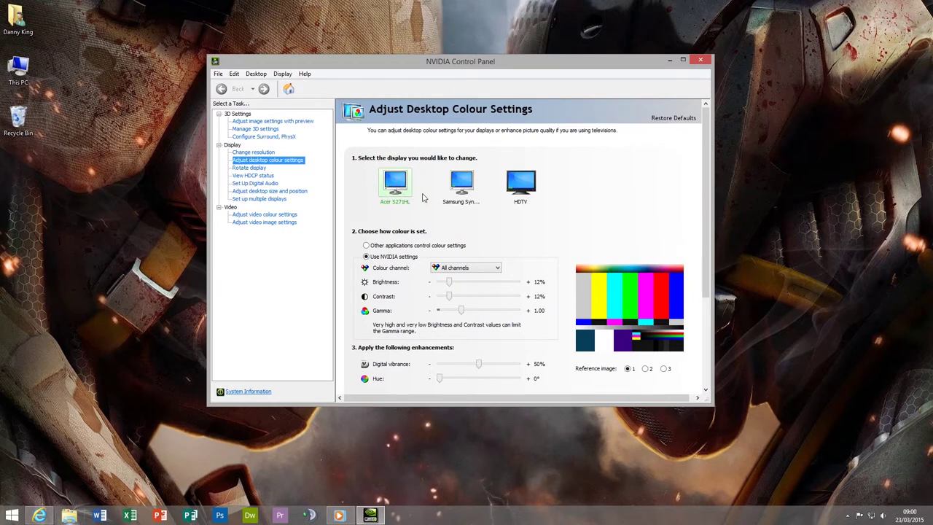
left_click(460, 188)
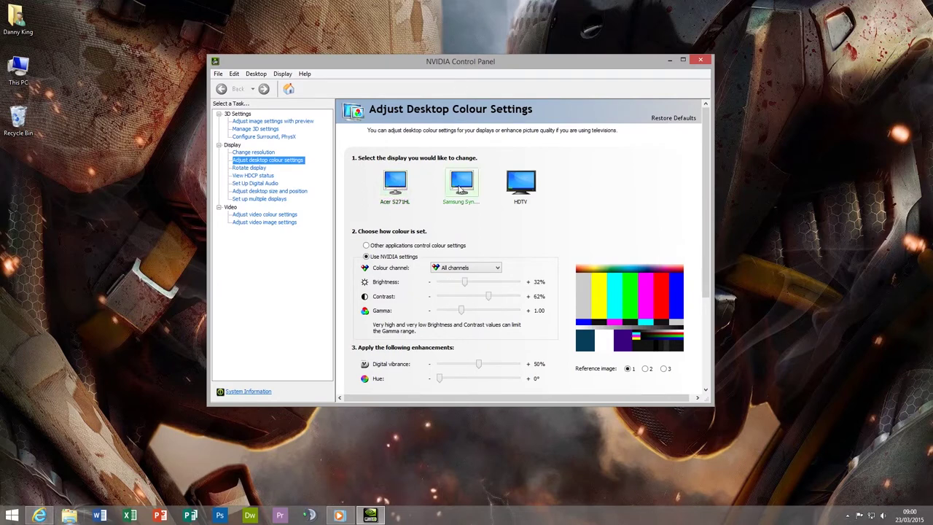
left_click(517, 188)
left_click(401, 188)
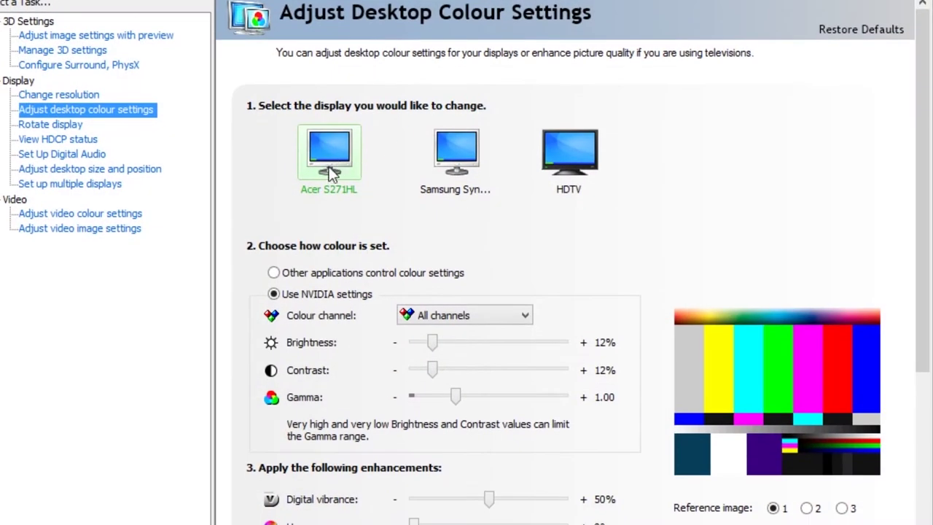
left_click(452, 164)
left_click(556, 157)
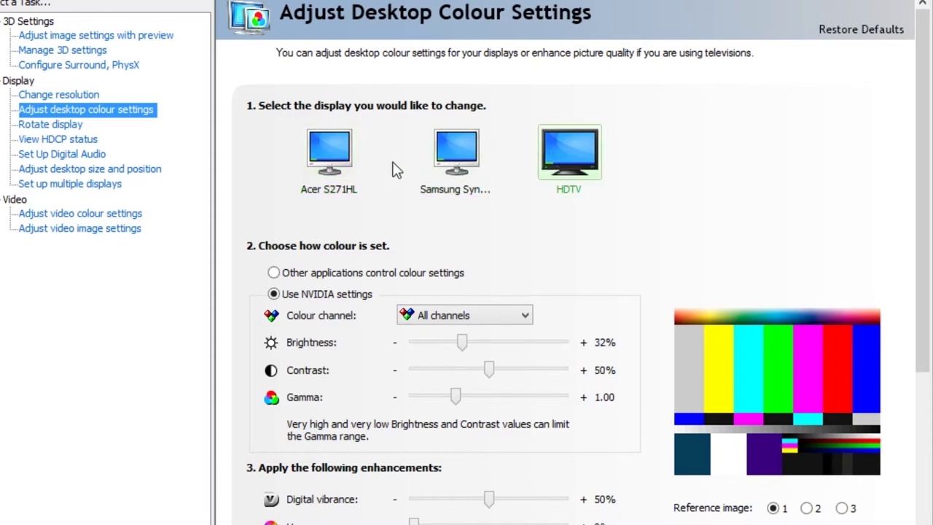
left_click(332, 167)
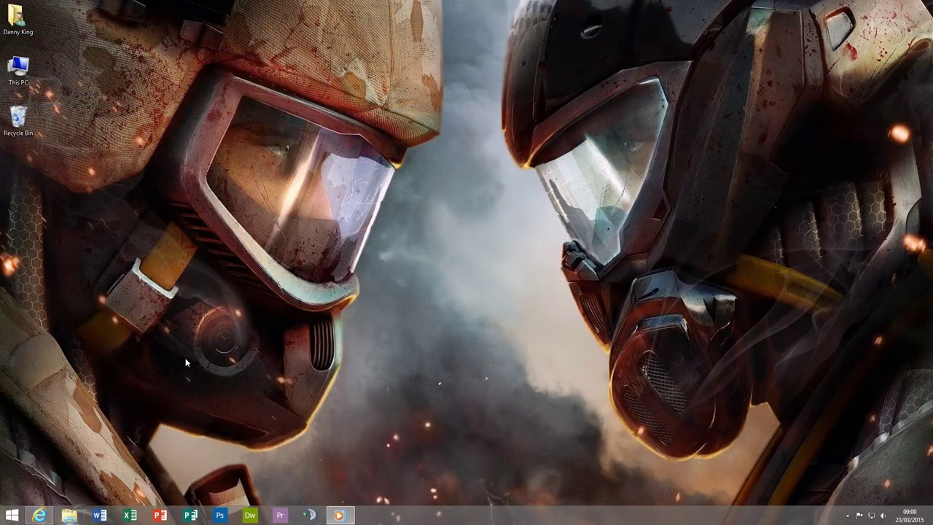
Reopen the NVIDIA Control Panel and check the Samsung, then Acer S271HL brightness and contrast
right_click(371, 241)
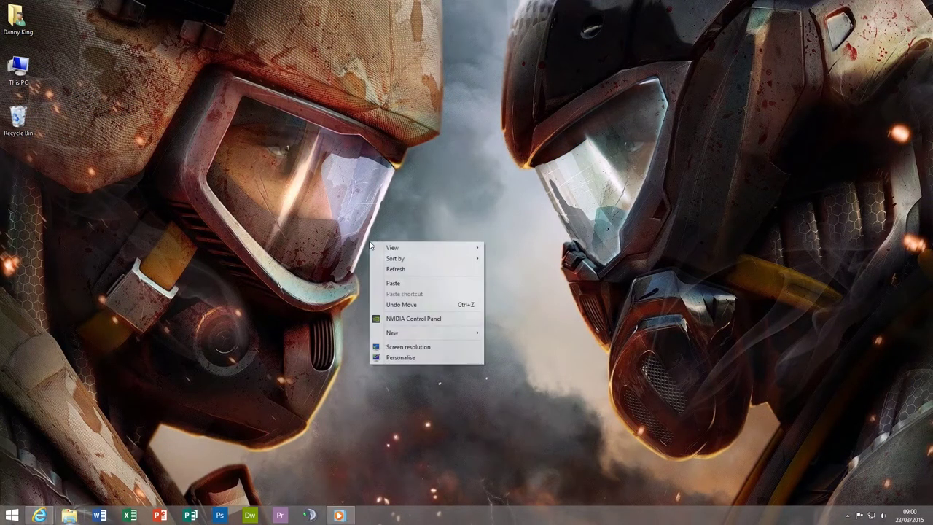
left_click(426, 315)
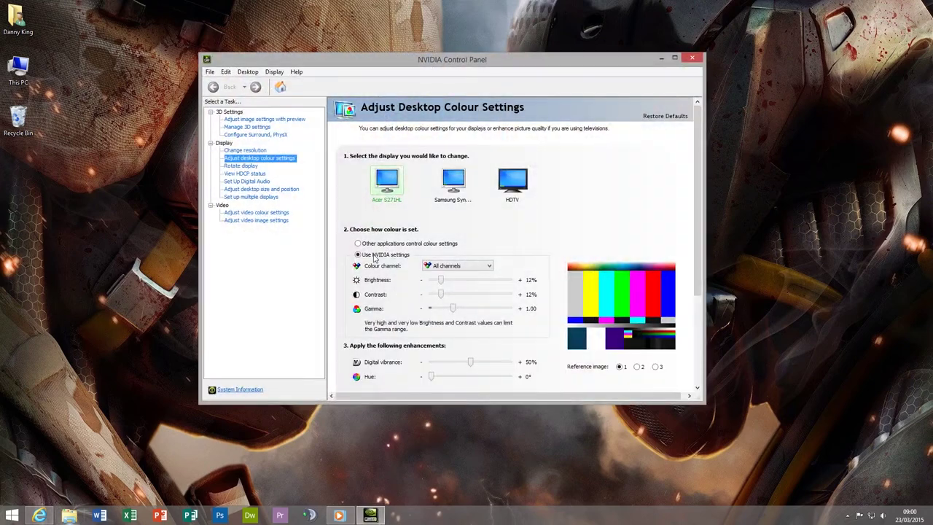
left_click_drag(458, 68, 463, 67)
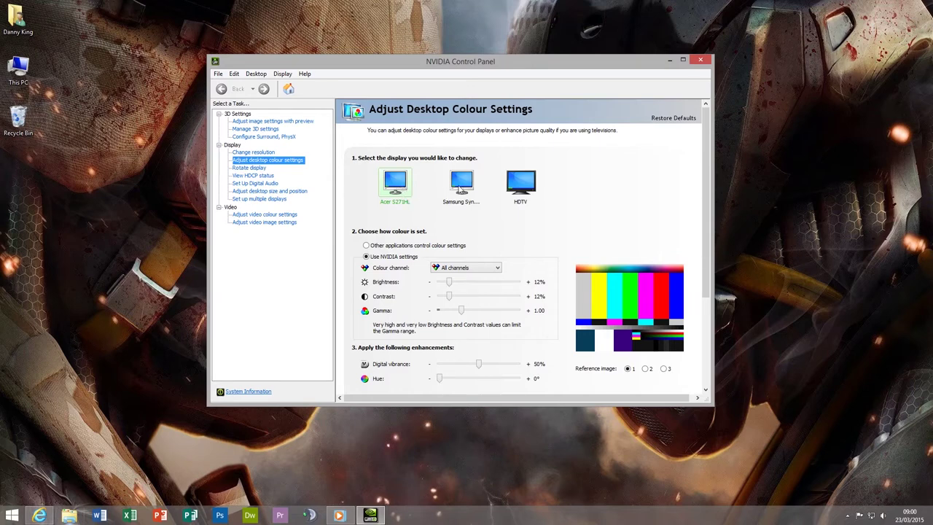
left_click(461, 186)
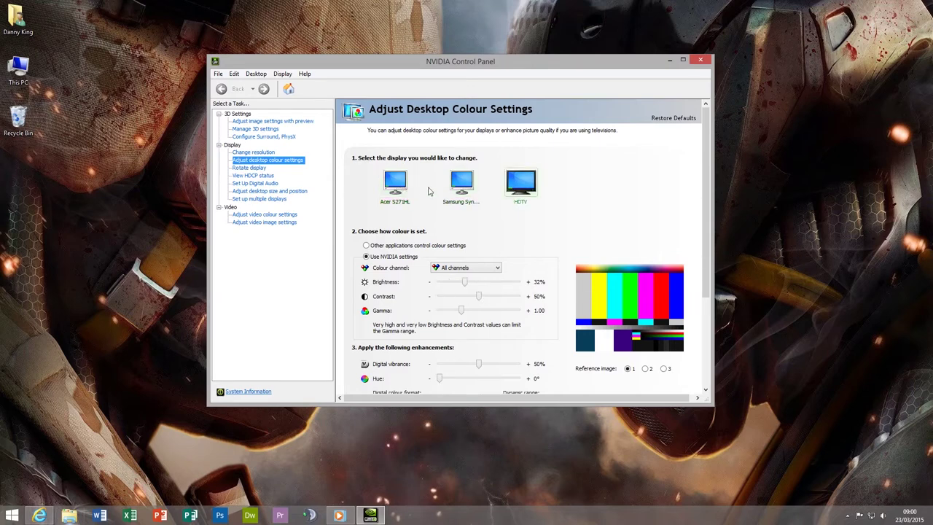
left_click(403, 188)
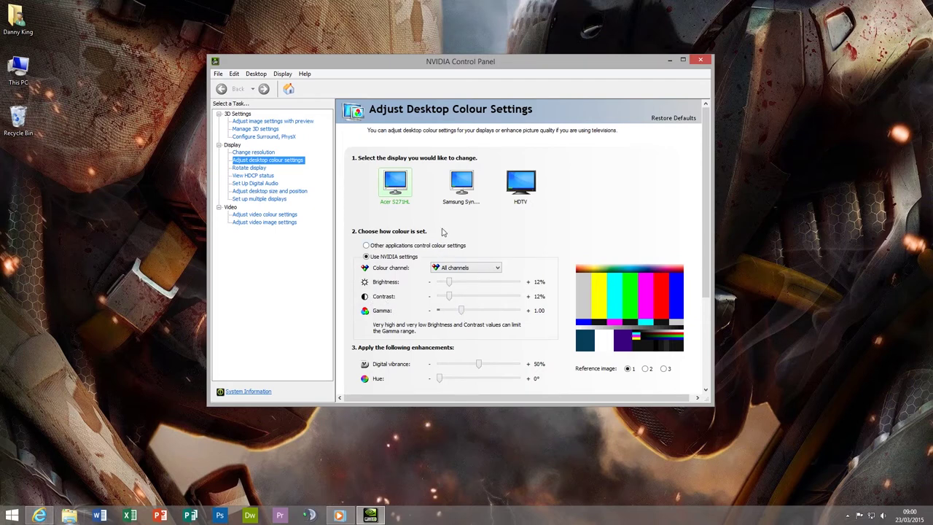
Try Acer brightness at 40% and 77%, cancelling each so it stays at 12%
mouse_move(450, 288)
left_mouse_down()
mouse_move(500, 298)
mouse_move(452, 301)
left_mouse_up()
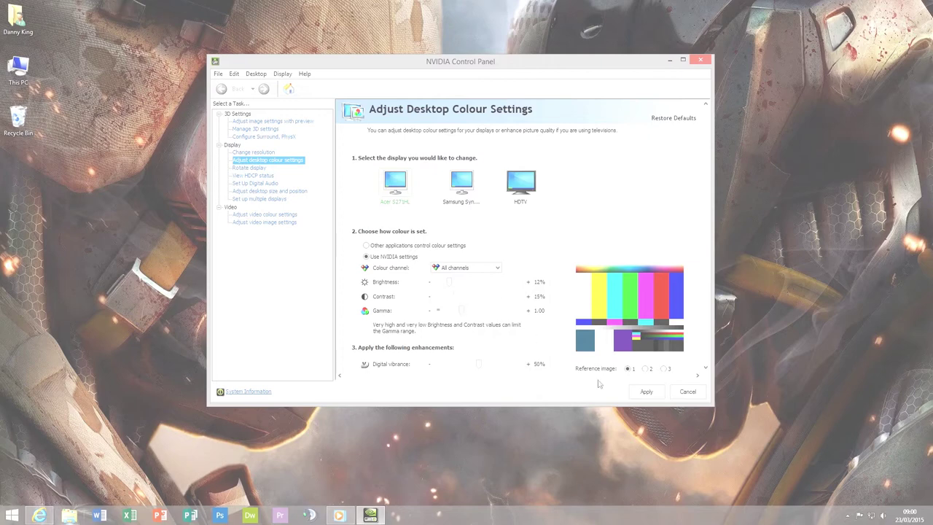
left_click(688, 392)
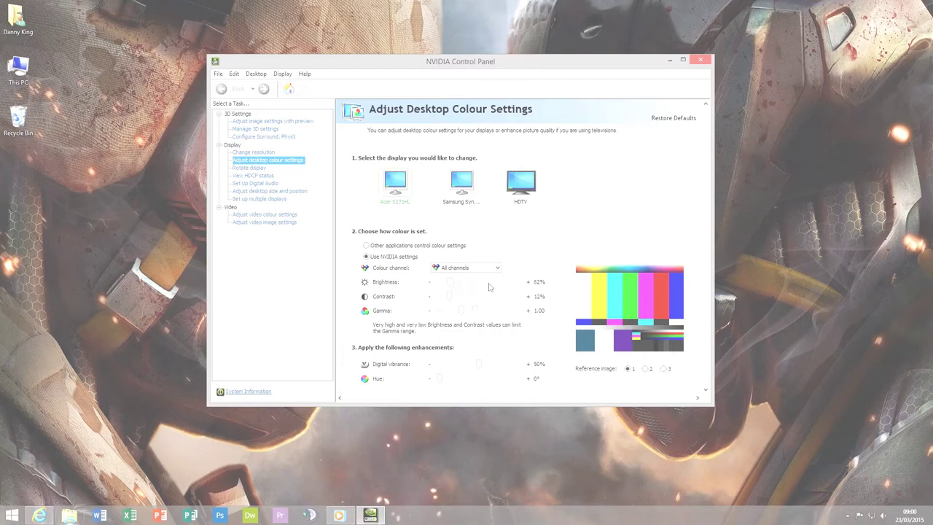
left_click_drag(490, 287, 503, 287)
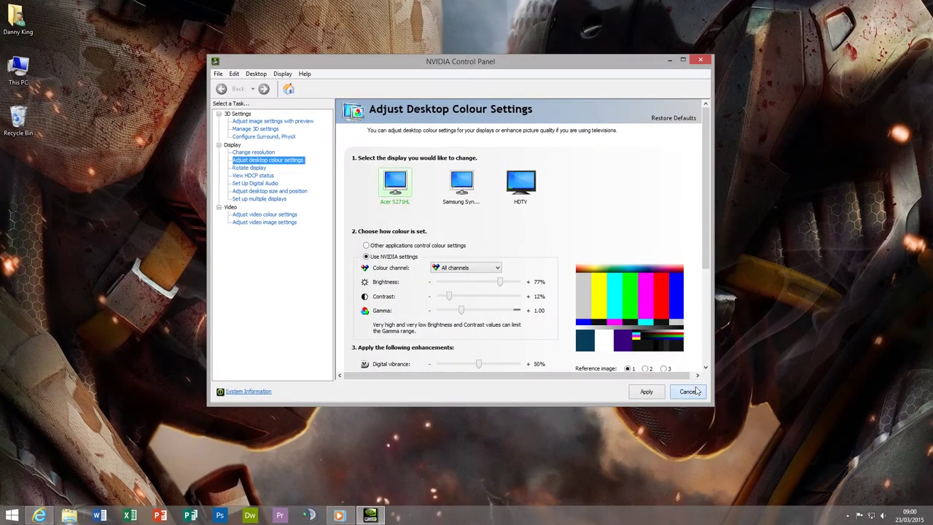
left_click(687, 391)
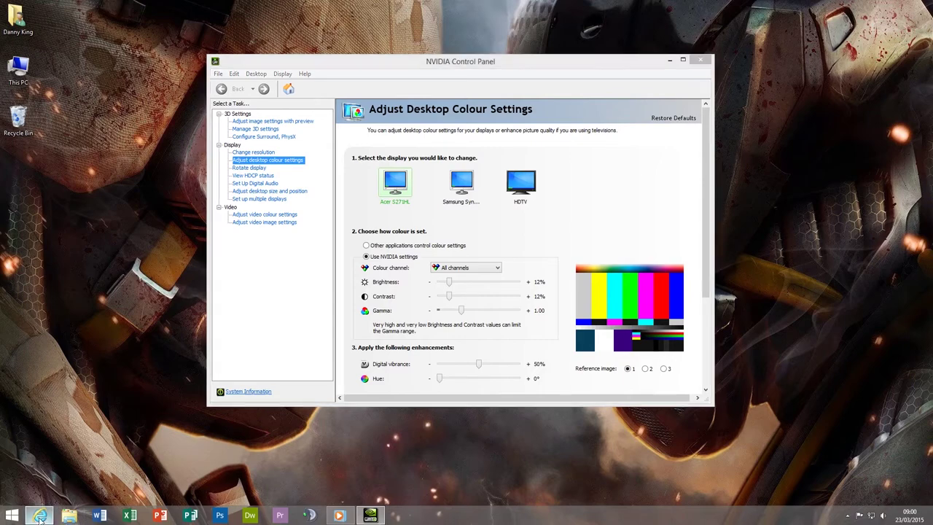
mouse_move(39, 515)
left_click(154, 408)
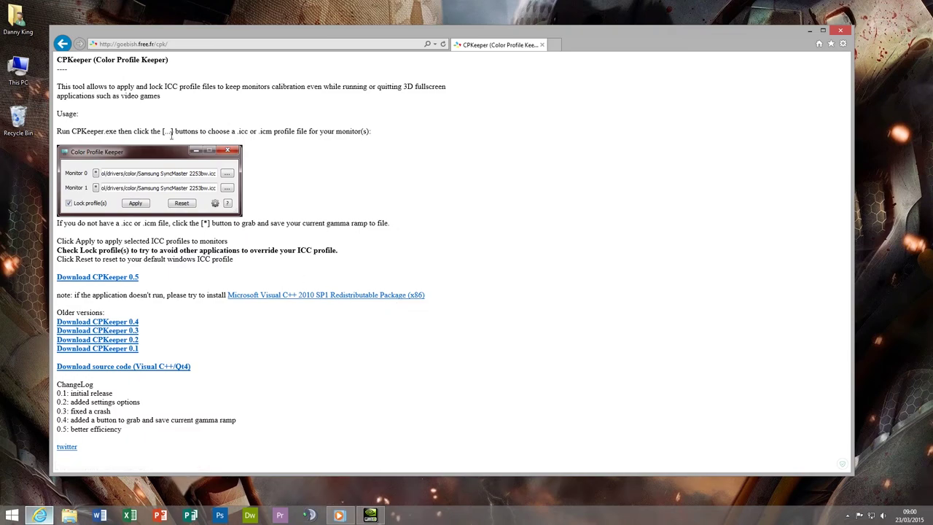
scroll(167, 139, "up", 5, "ctrl")
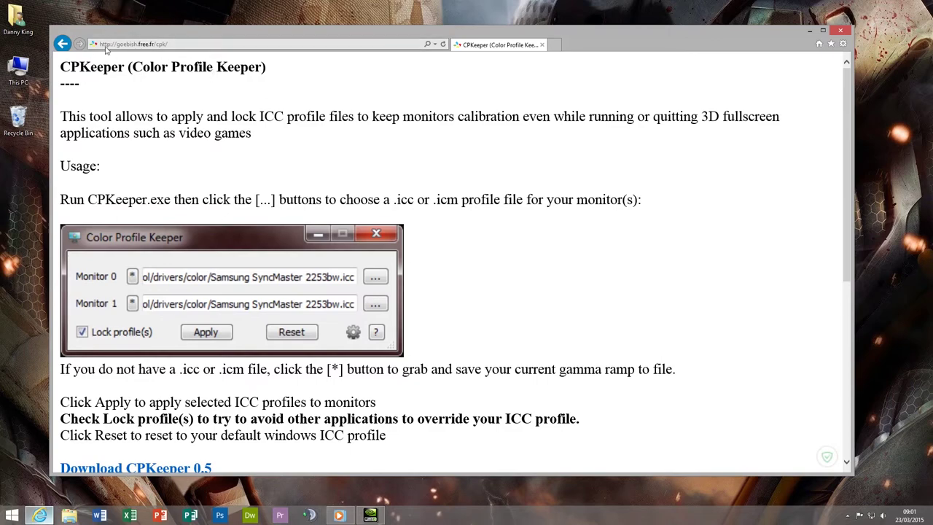
scroll(294, 207, "down", 4, "ctrl")
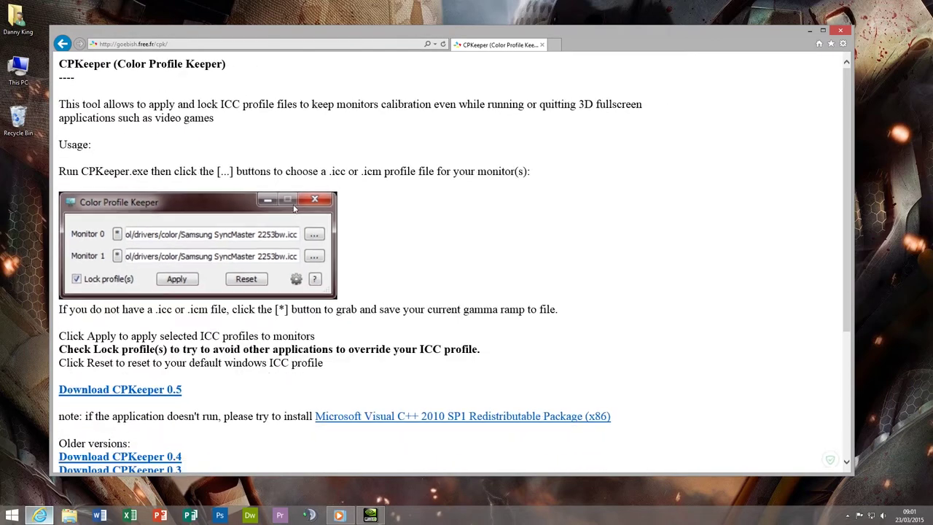
scroll(294, 208, "down", 2, "ctrl")
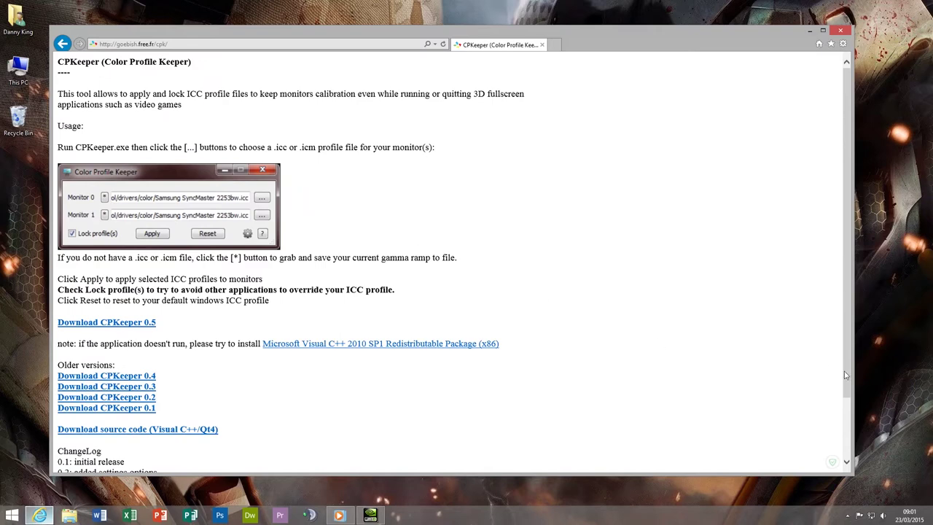
Bring the NVIDIA Control Panel forward, make its window taller and move it left
left_click(815, 34)
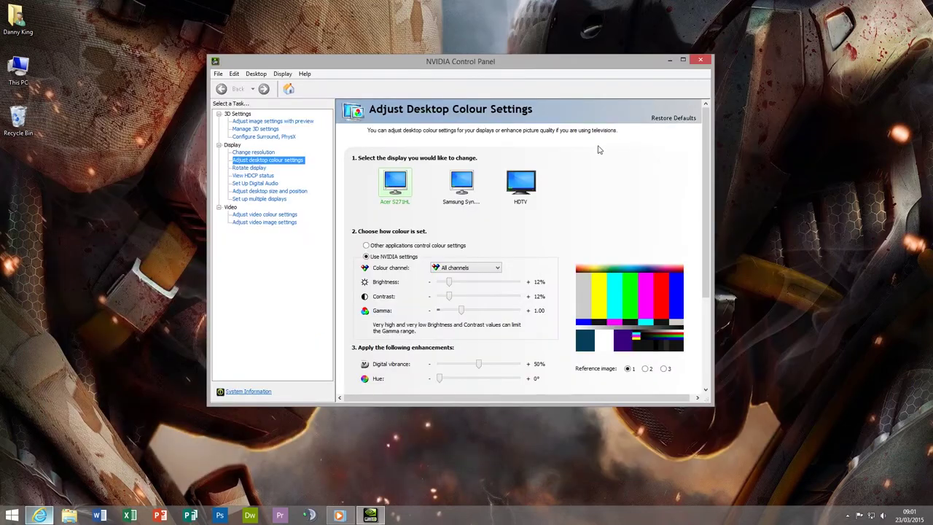
left_click_drag(705, 409, 838, 419)
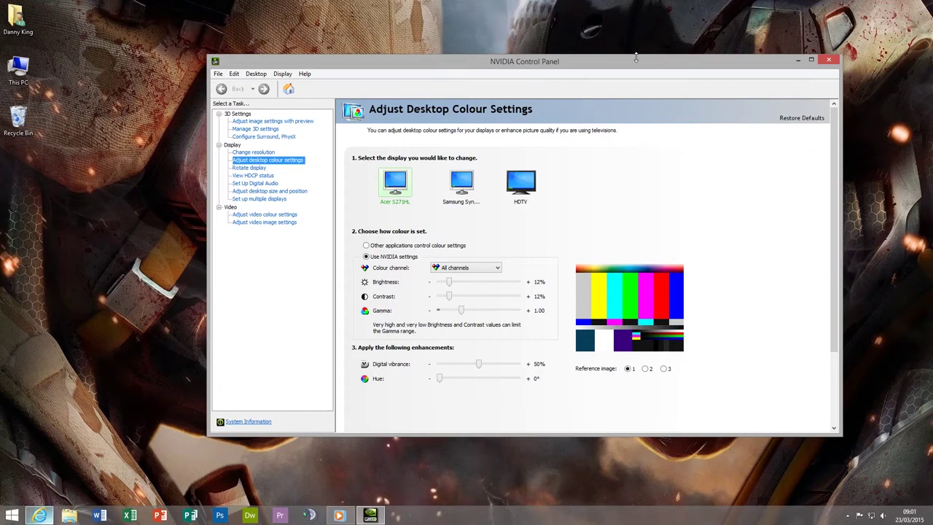
left_click_drag(604, 62, 564, 54)
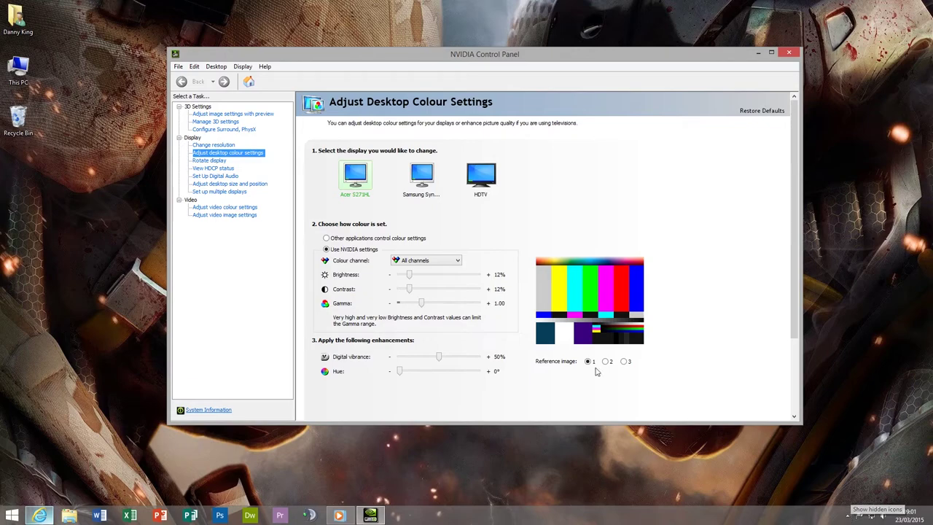
Keep colour control on NVIDIA settings and compare the Samsung, HDTV and Acer sliders
left_click(351, 239)
left_click(349, 251)
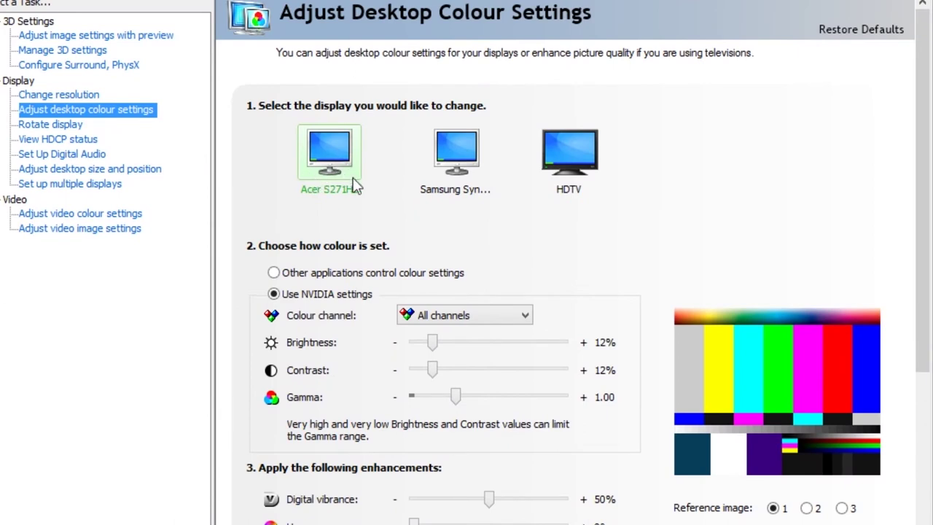
left_click(452, 164)
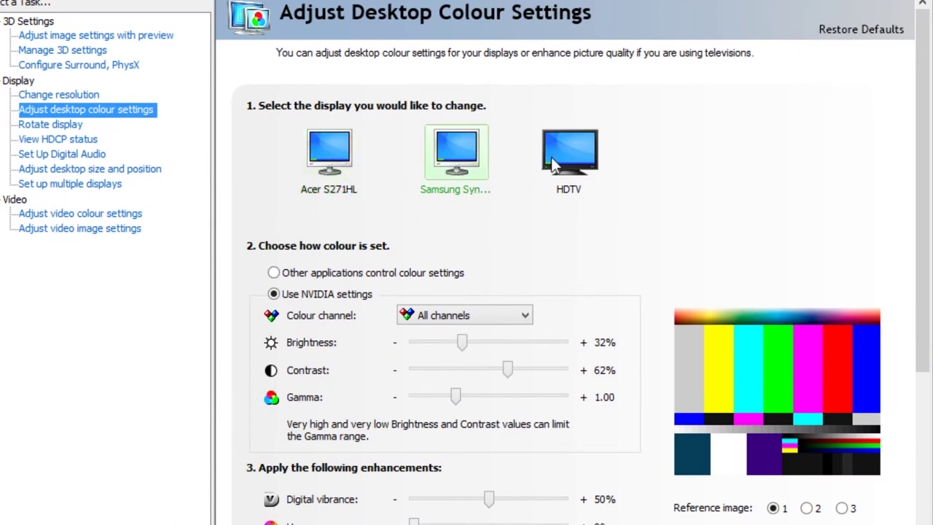
left_click(557, 157)
left_click(341, 168)
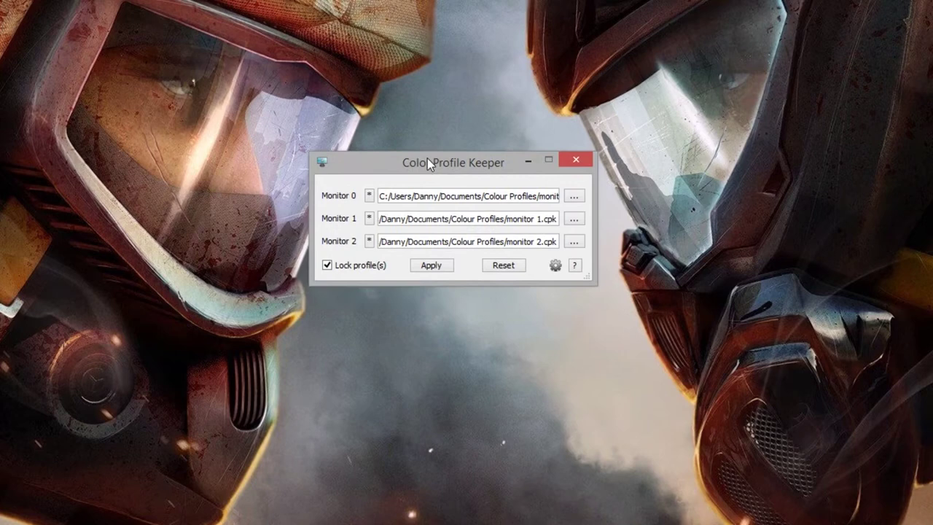
left_click(370, 189)
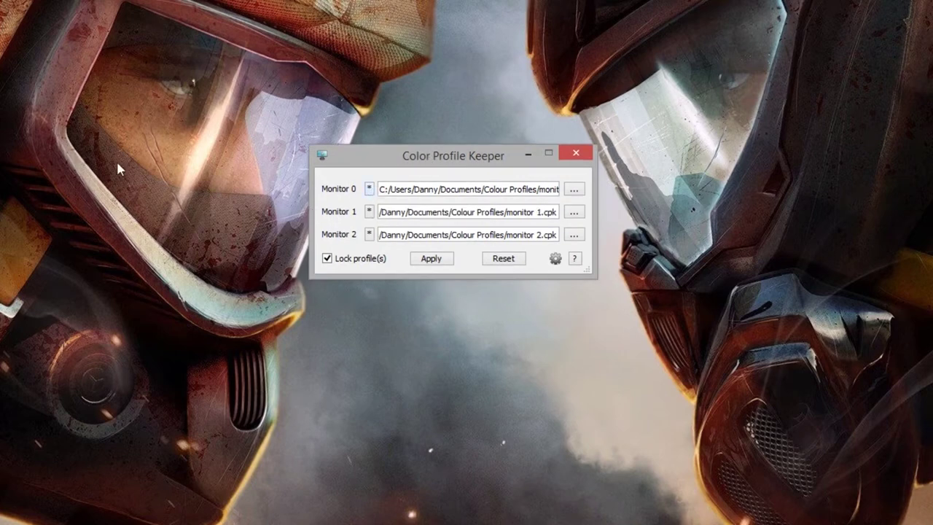
left_click(370, 189)
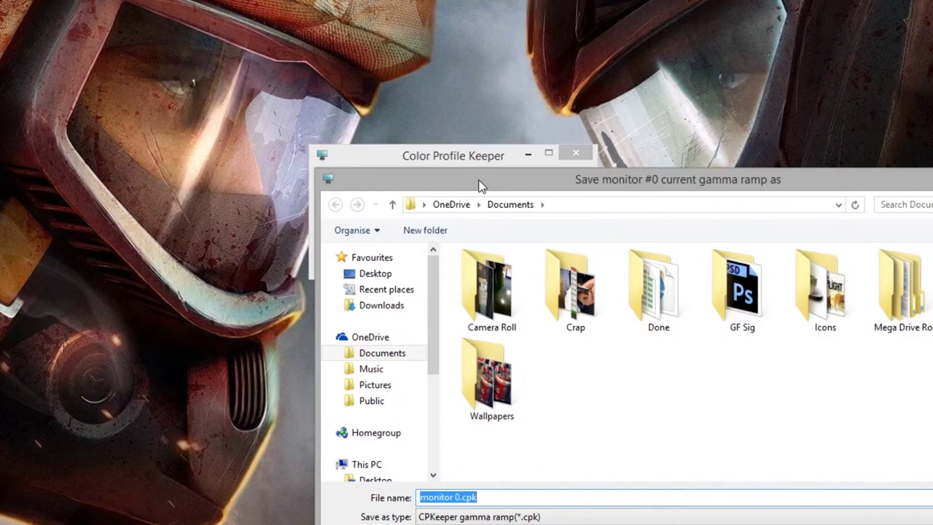
left_click_drag(480, 186, 318, 81)
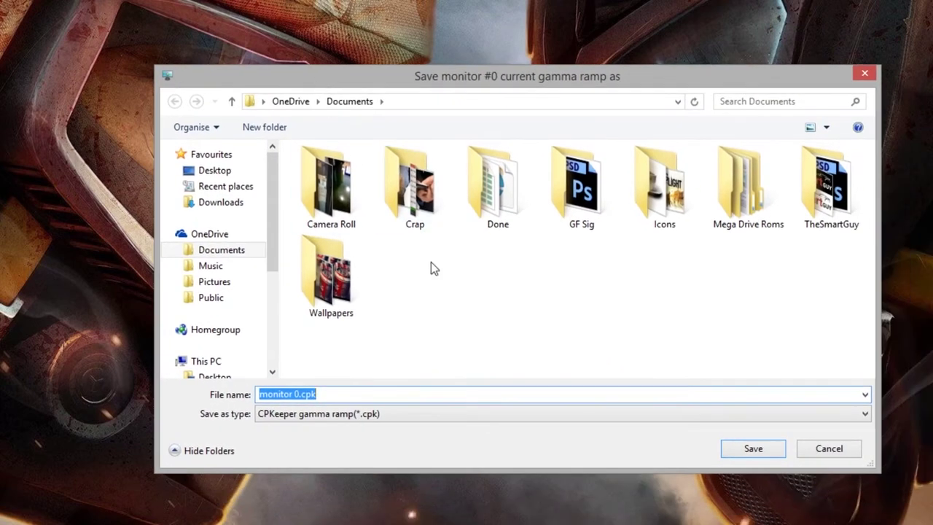
left_click(517, 316)
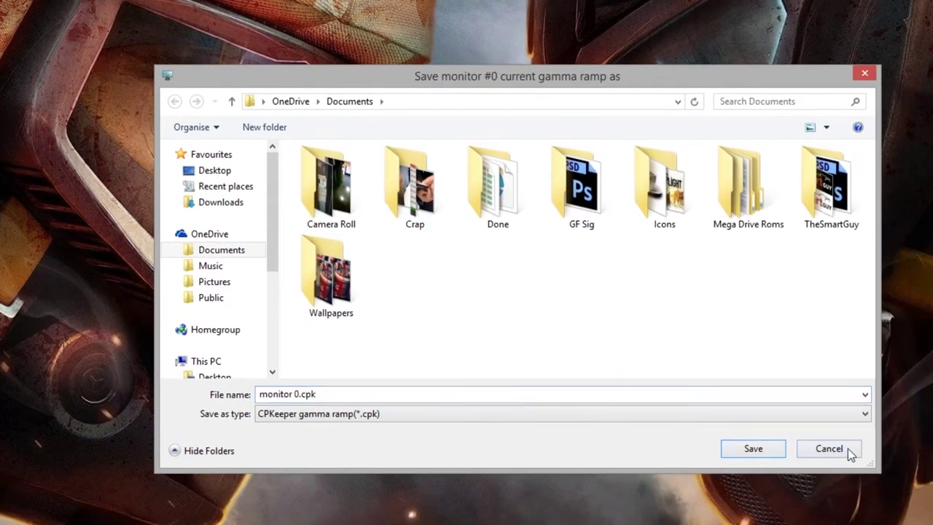
left_click(830, 446)
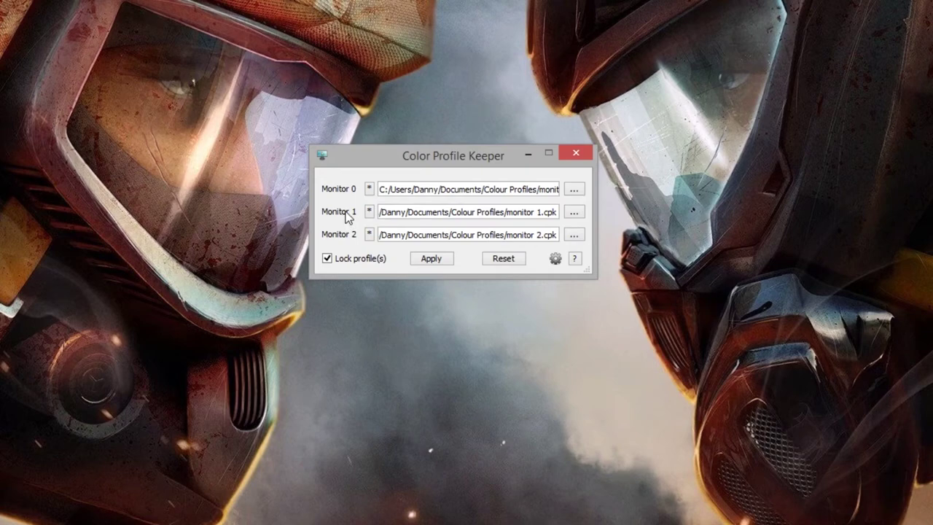
Open Monitor 0's ICC profile chooser and cancel without choosing a profile
left_click(368, 210)
left_click(574, 191)
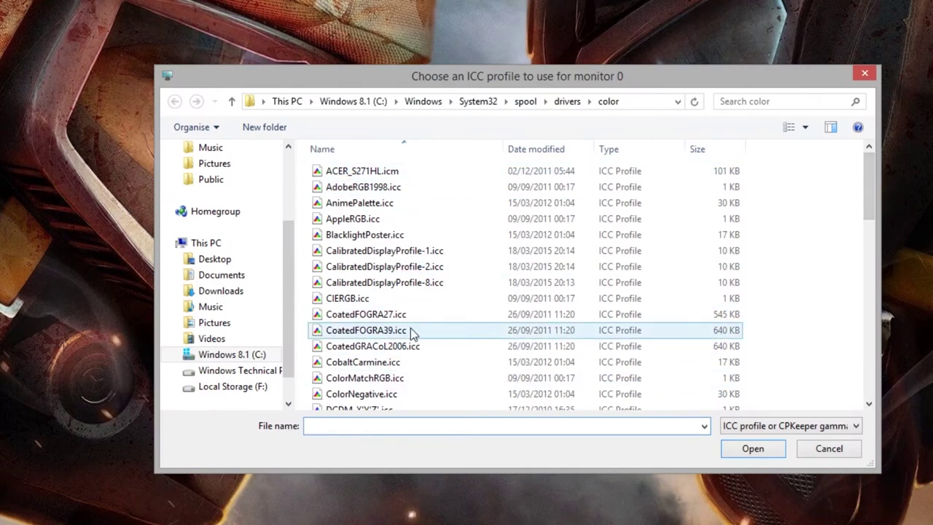
left_click(842, 450)
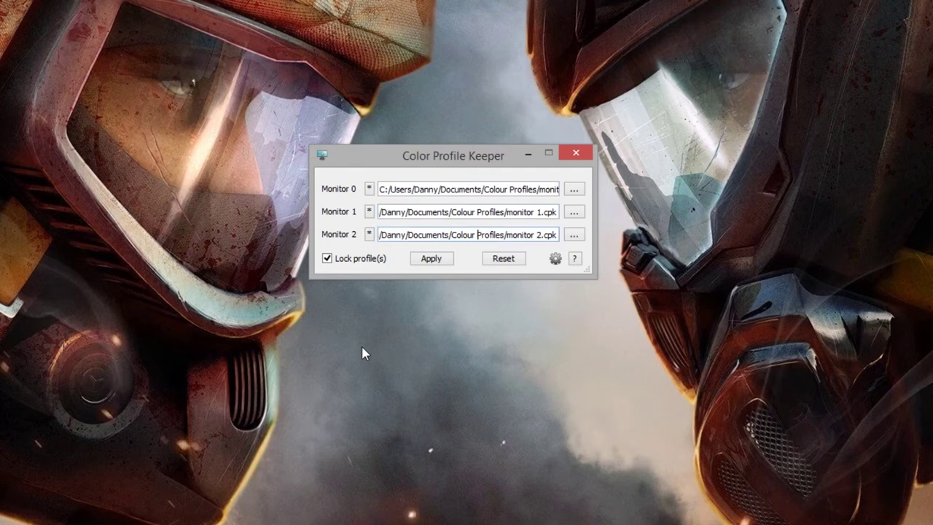
Review the startup and tray settings without changes, then move the window slightly right
left_click(362, 316)
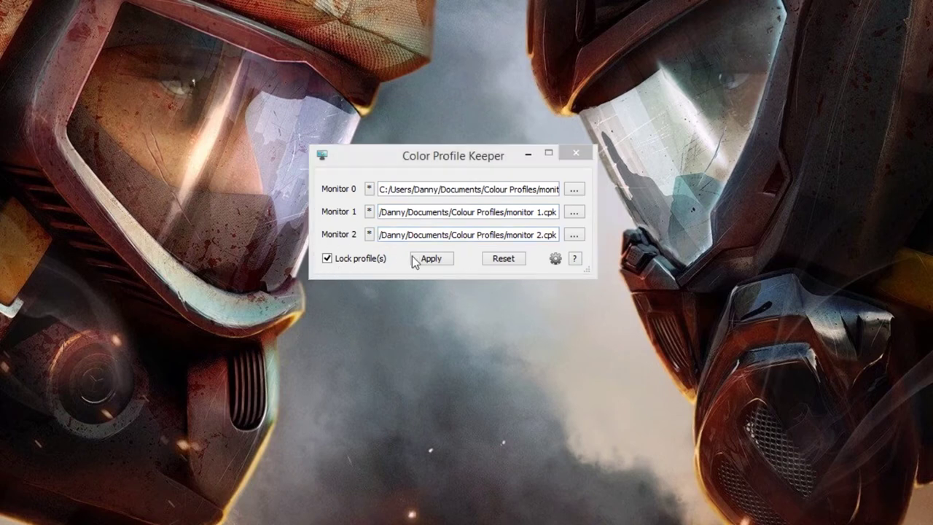
left_click(556, 260)
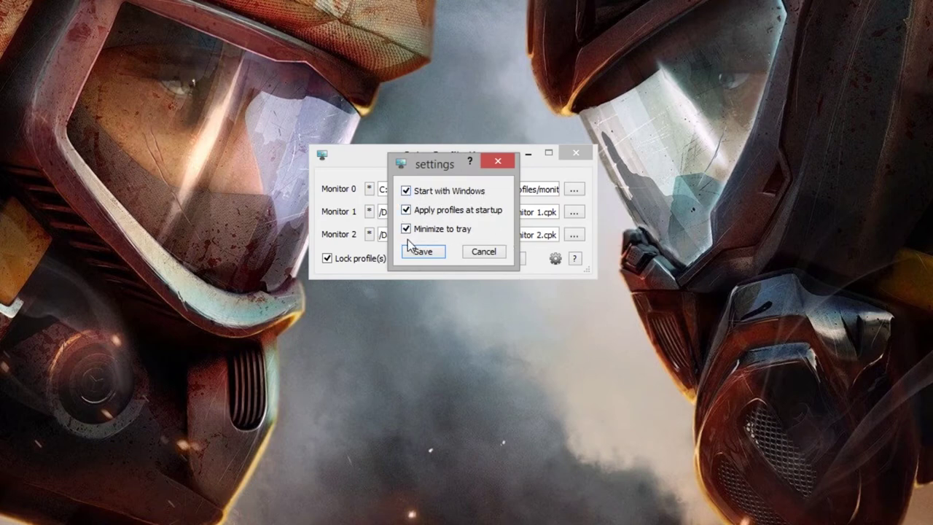
left_click(484, 251)
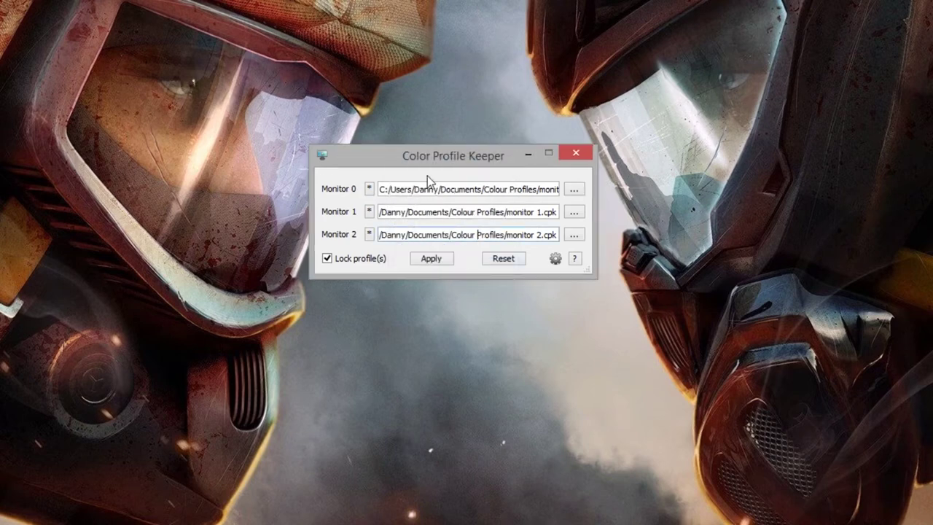
left_click_drag(449, 161, 508, 154)
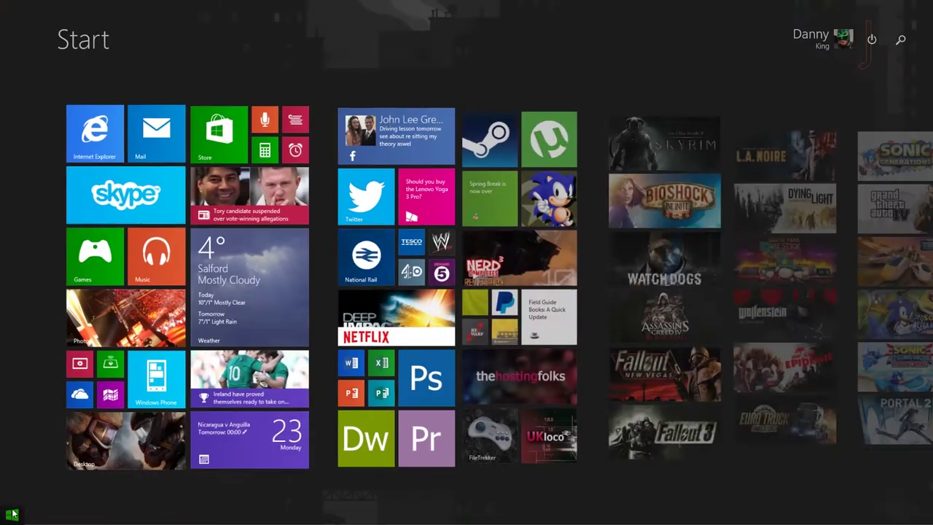
Launch Fallout New Vegas from the Start screen's games group and press PLAY
scroll(322, 324, "down", 3)
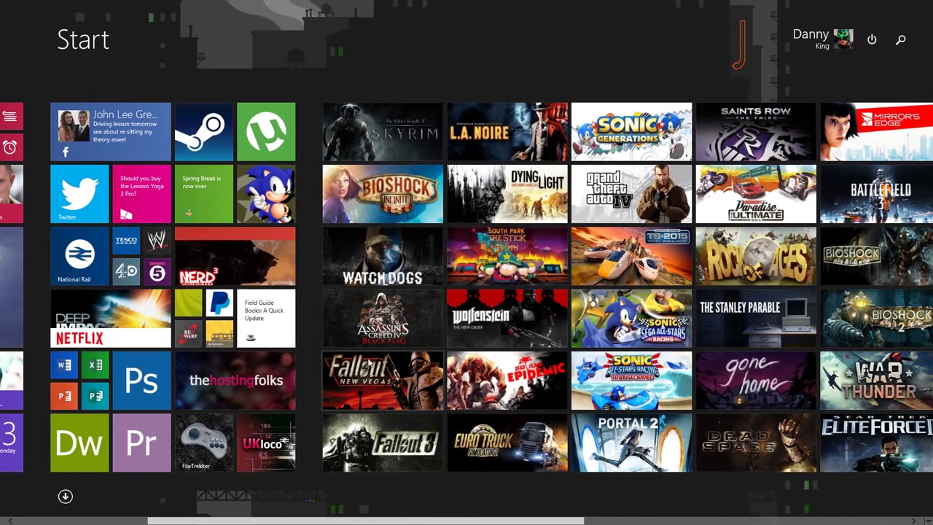
left_click(370, 363)
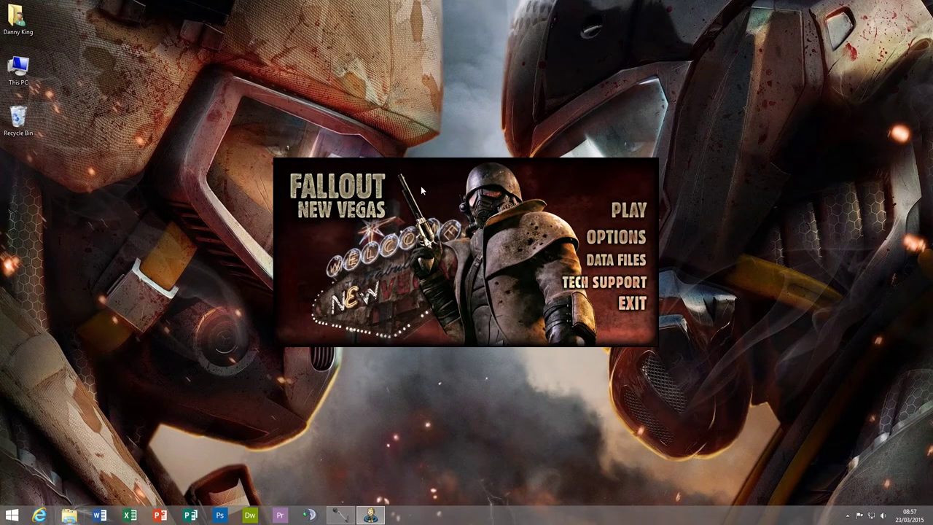
left_click(624, 209)
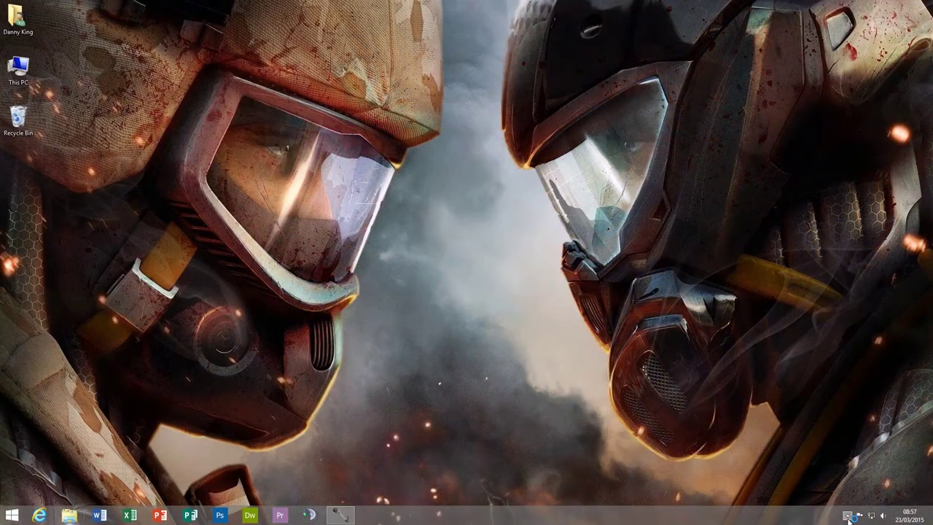
Restore Color Profile Keeper from the hidden notification-area icons
left_click(847, 515)
left_click(549, 289)
left_click(848, 516)
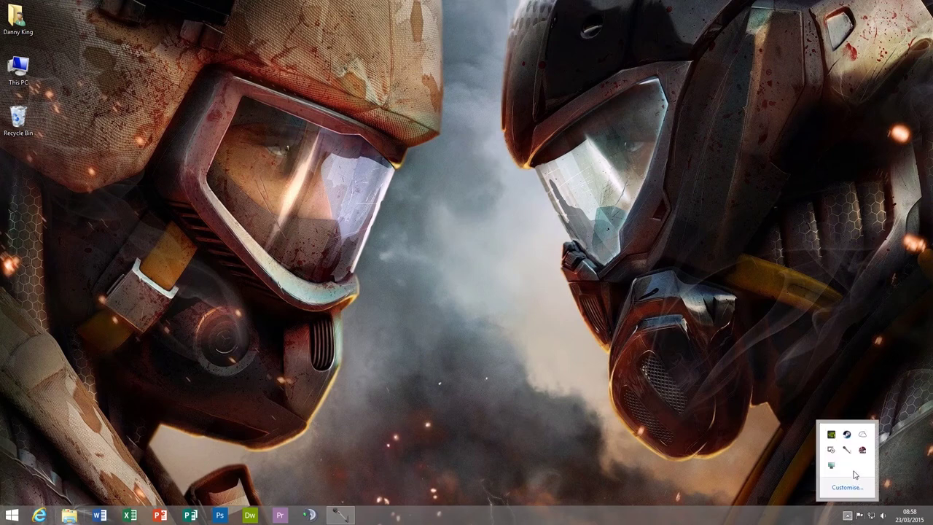
left_click(834, 466)
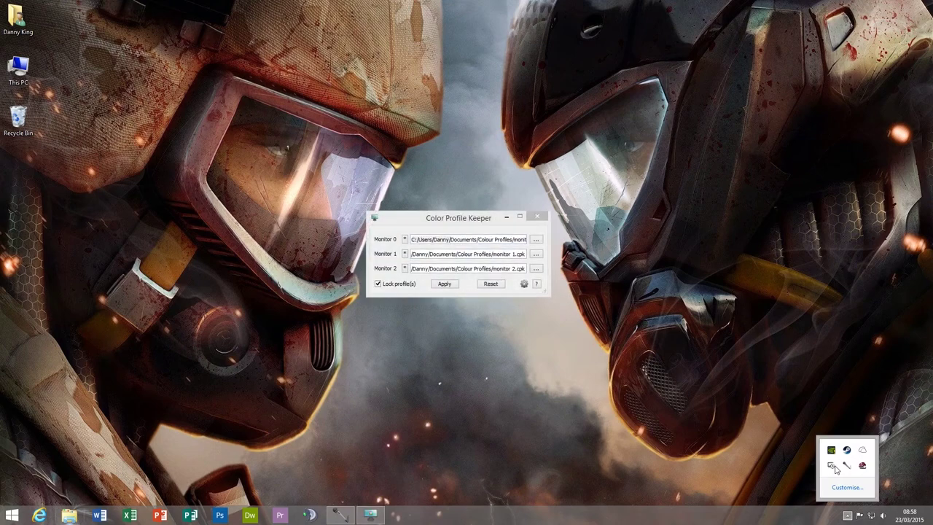
View Color Profile Keeper's version 0.5 About box and dismiss it
left_click(537, 283)
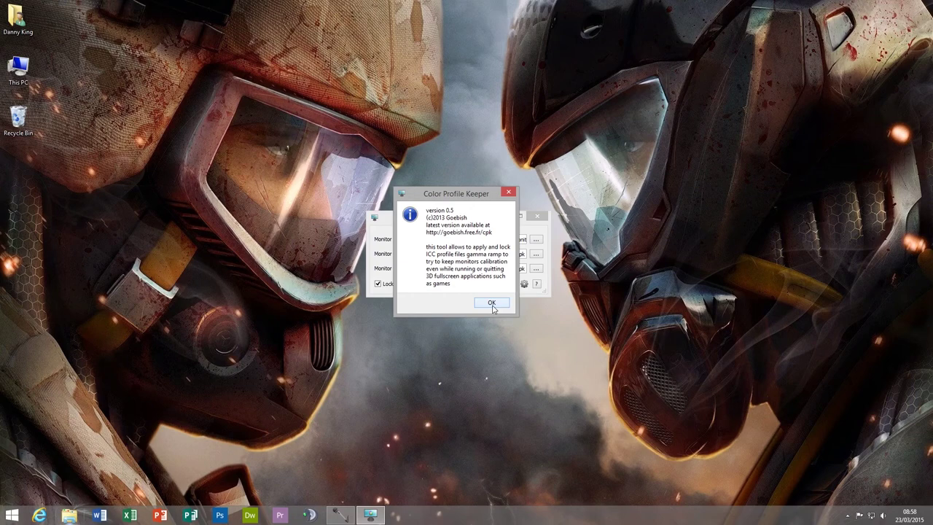
left_click(493, 305)
left_click(493, 304)
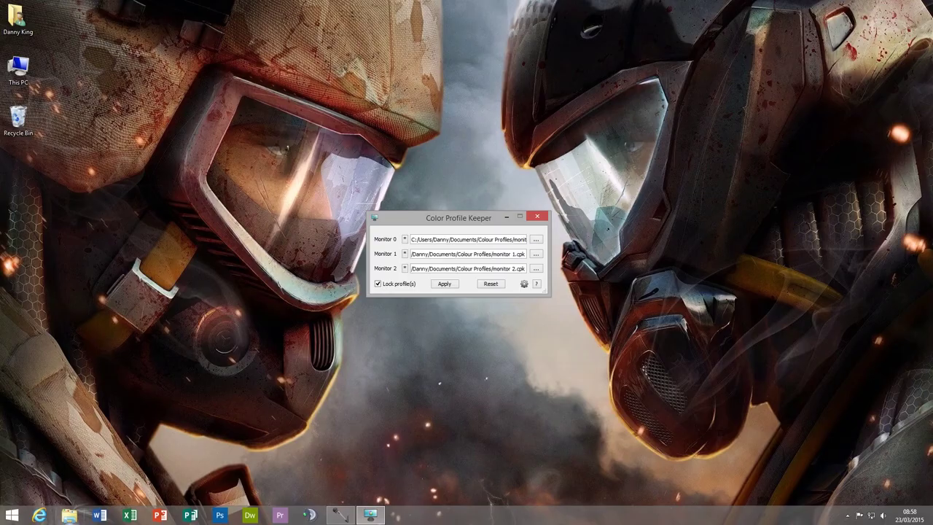